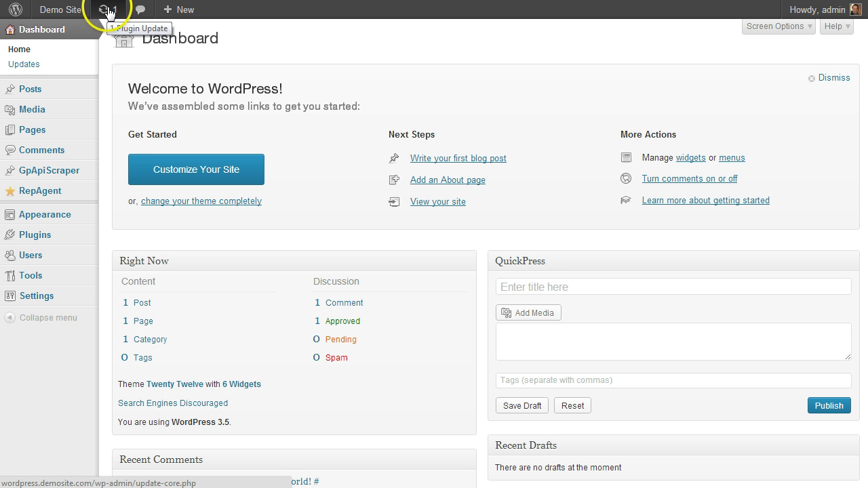
# - Update only the RepAgent plugin to version 1.31 through the WordPress updates page
pyautogui.click(29, 65)
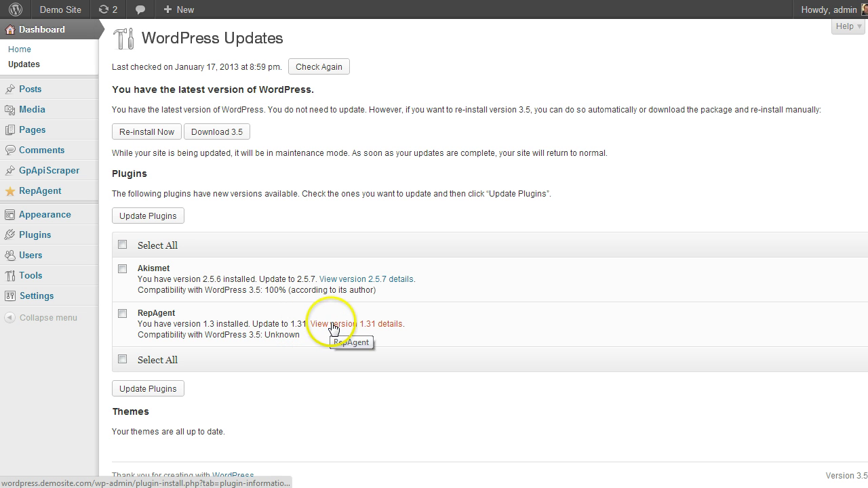
pyautogui.click(122, 314)
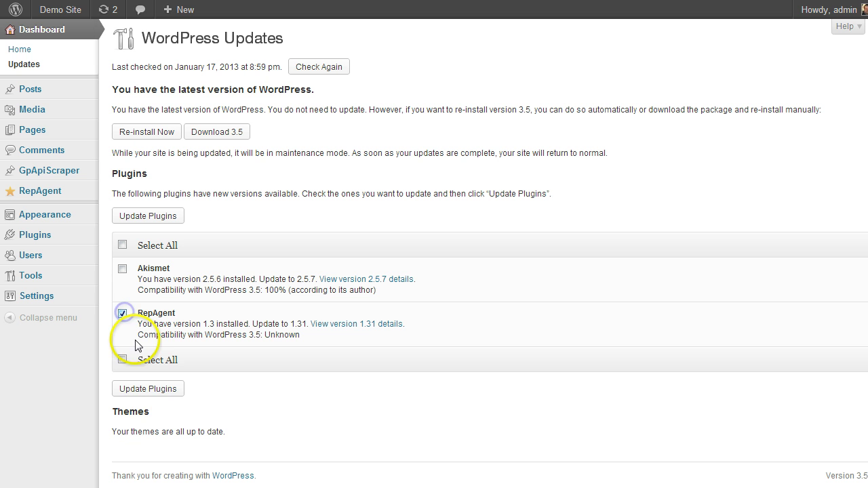
pyautogui.click(126, 389)
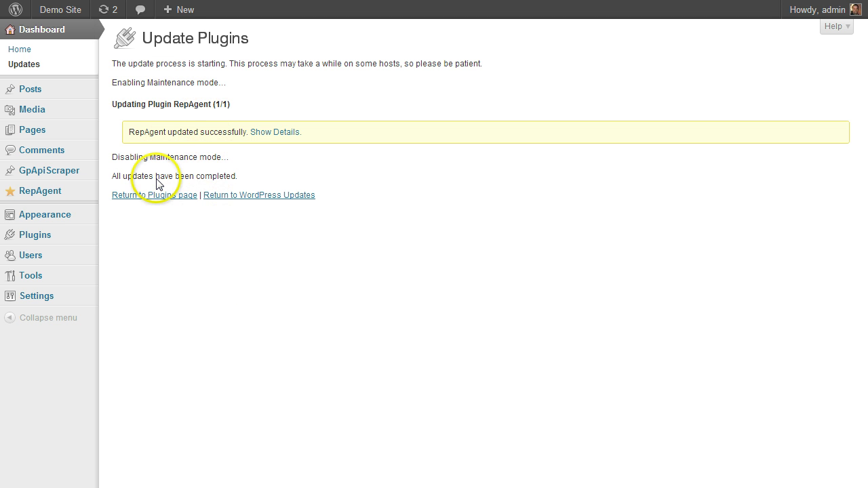
# - Open the Big Air Jumpers entry from the RepAgent list for editing
pyautogui.moveTo(57, 197)
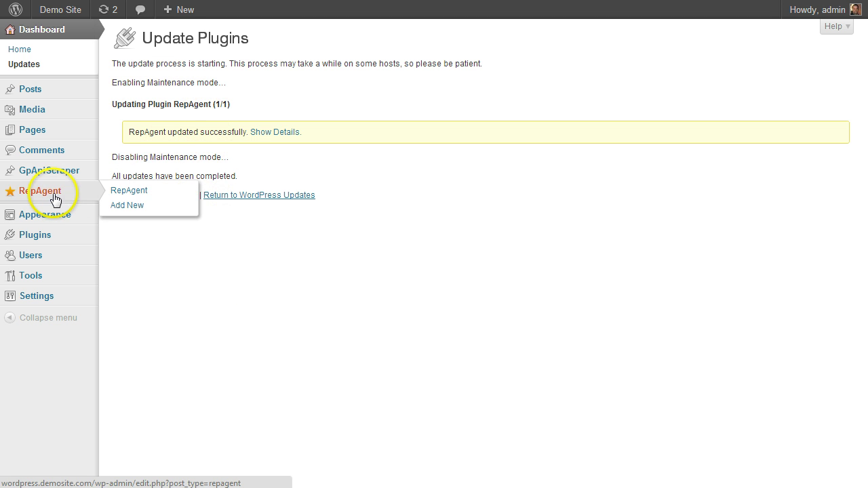
pyautogui.click(117, 193)
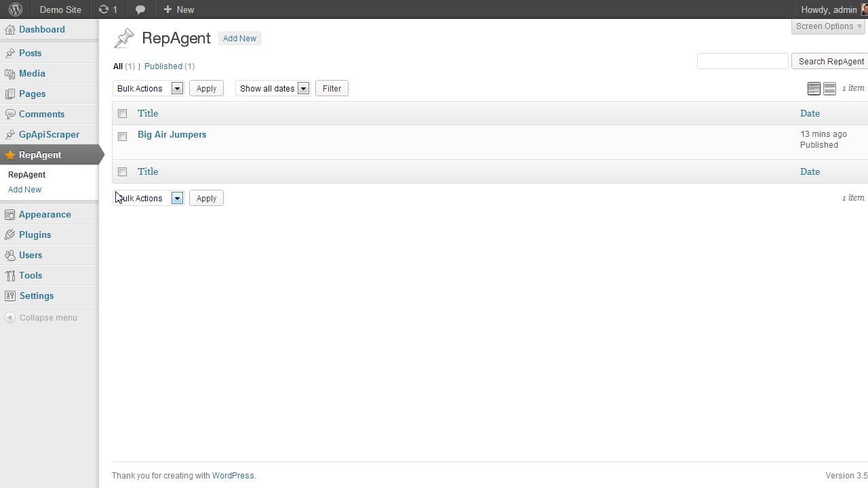
pyautogui.click(169, 138)
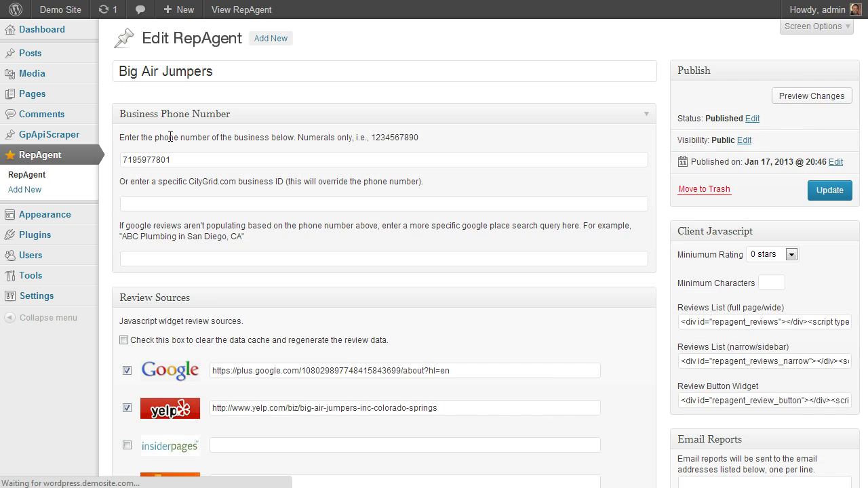
pyautogui.scroll(-2, 237, 227)
pyautogui.scroll(2, 237, 227)
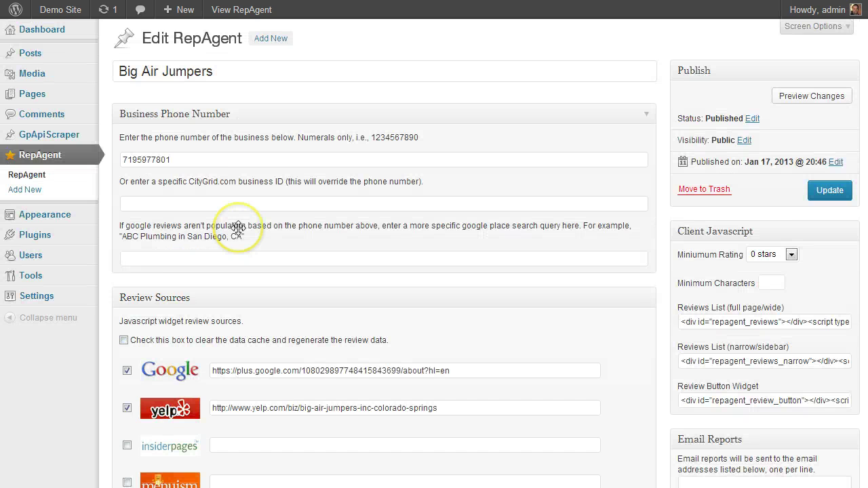
# - Enter "Big Air Jumpers, Colorado Springs, CO" as the entry's specific Google place search query
pyautogui.click(148, 257)
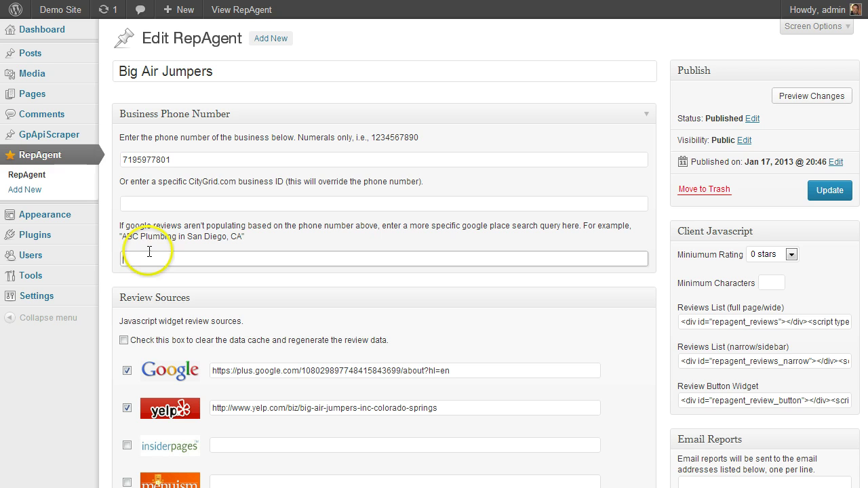
pyautogui.doubleClick(148, 160)
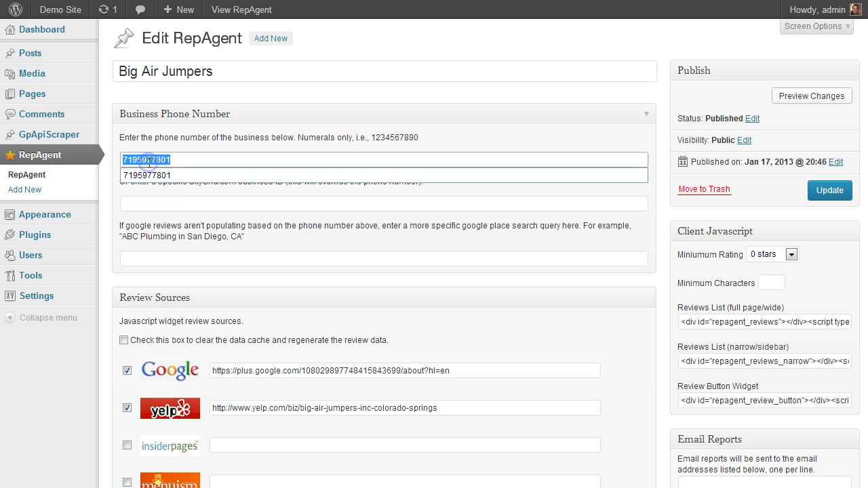
pyautogui.click(173, 157)
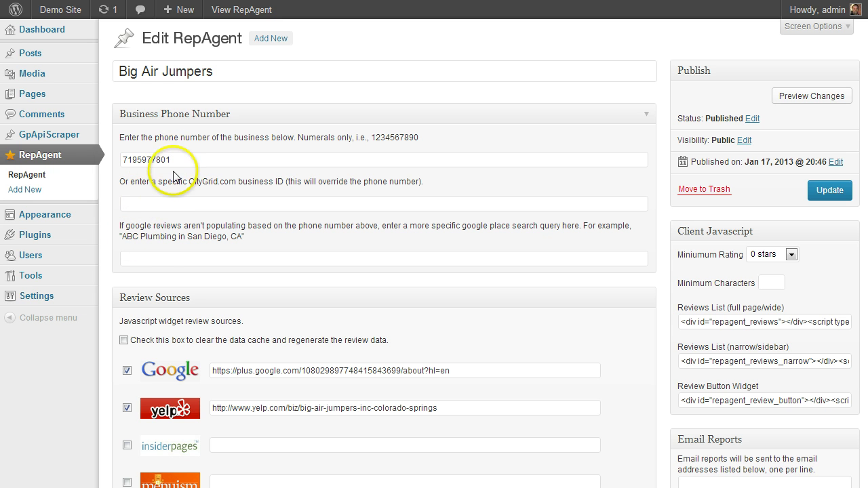
pyautogui.click(154, 257)
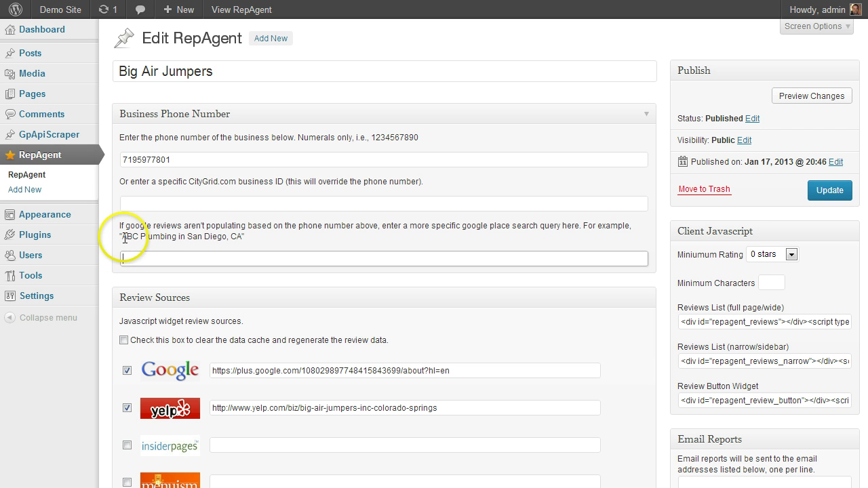
pyautogui.click(139, 260)
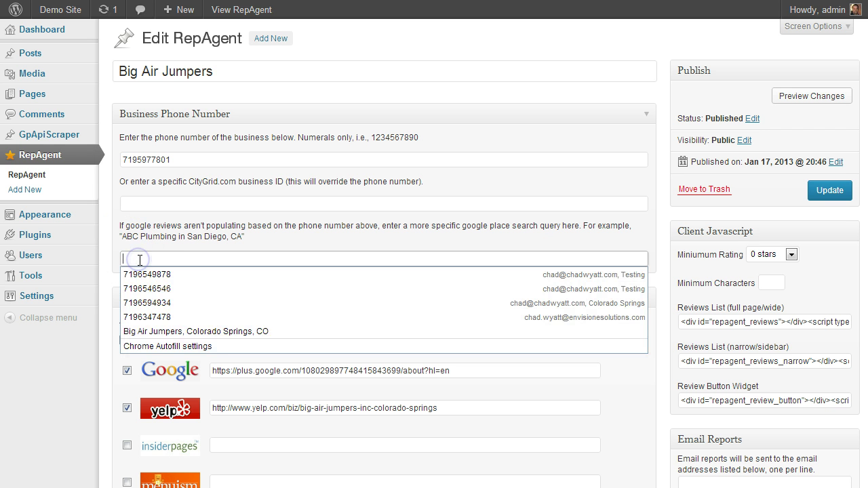
pyautogui.write('B')
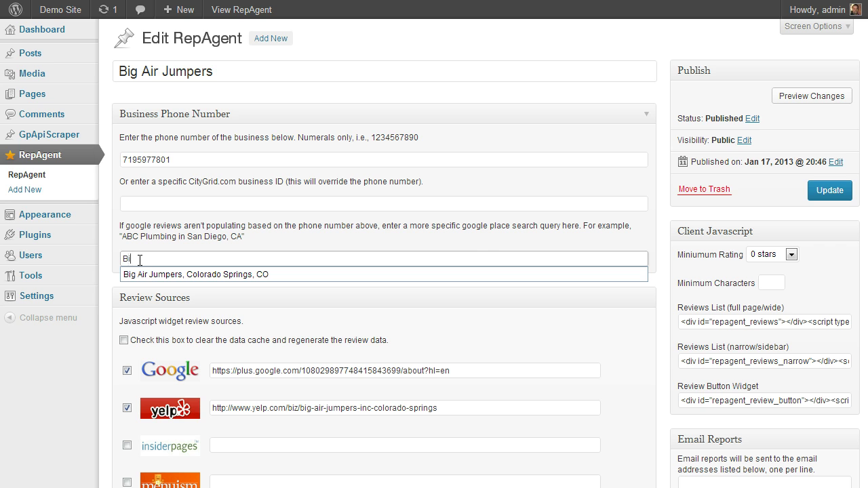
pyautogui.write('i')
pyautogui.press('Down')
pyautogui.press('Return')
pyautogui.click(286, 259)
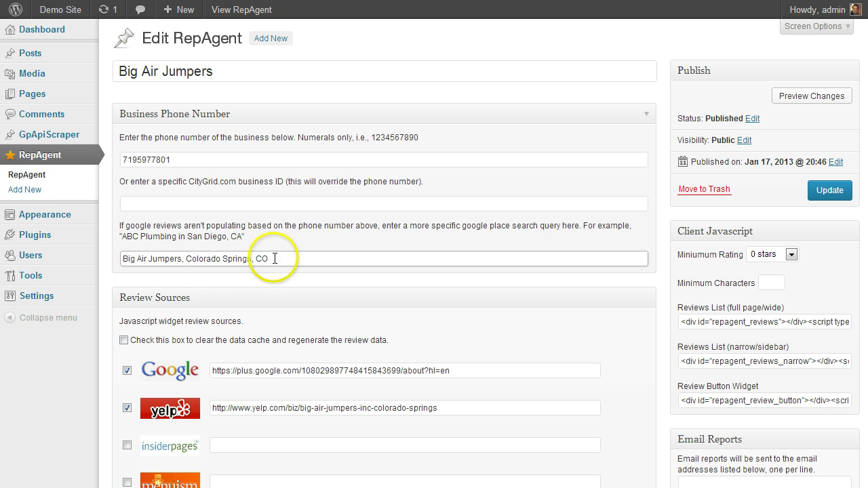
# - Clear the whole Google place search query, removing the city and state first and the business name after them
pyautogui.moveTo(273, 256); pyautogui.dragTo(82, 249)
pyautogui.click(274, 243)
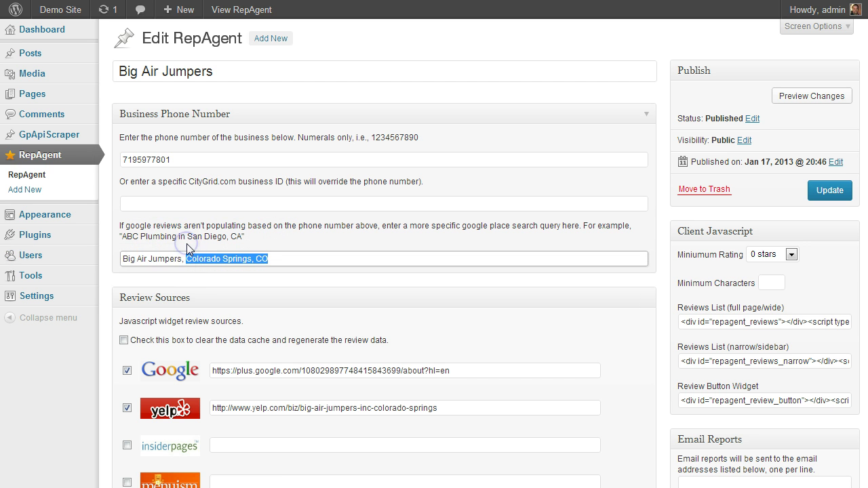
pyautogui.press('BackSpace')
pyautogui.moveTo(202, 260); pyautogui.dragTo(115, 262)
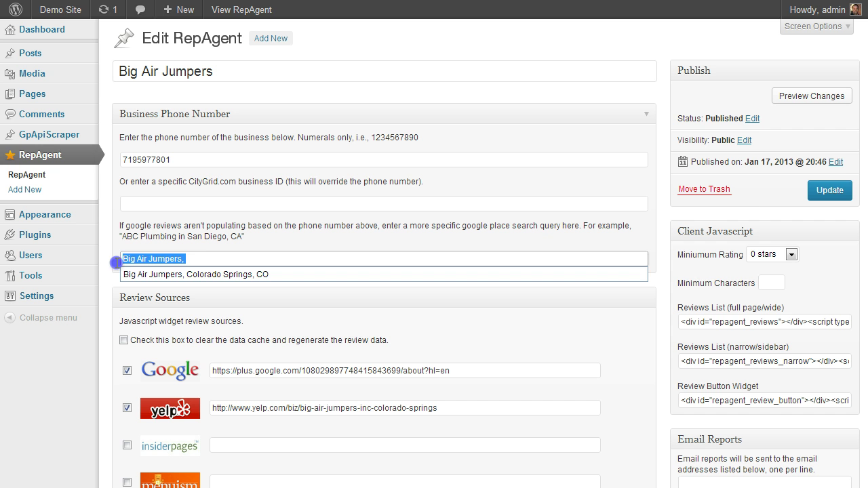
pyautogui.press('BackSpace')
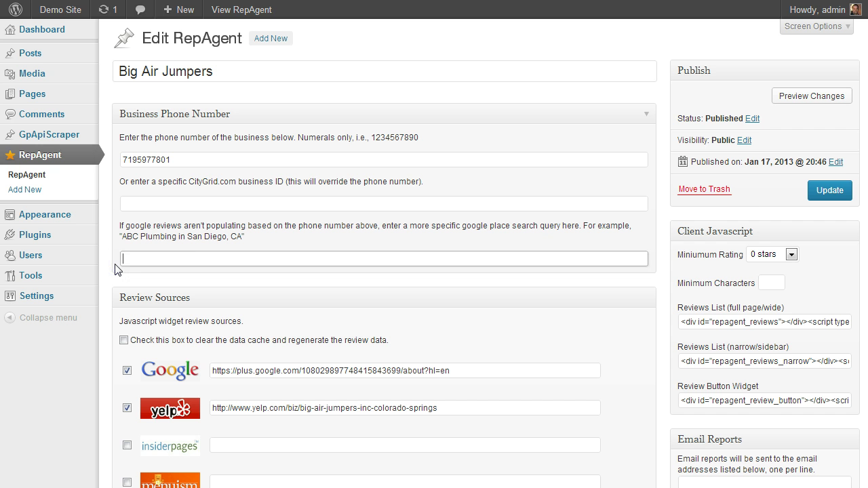
pyautogui.click(156, 237)
# - Examine the entry's review sources, the collected reviews and the shortcodes section for the Google reviews
pyautogui.scroll(-4, 154, 270)
pyautogui.scroll(-11, 155, 269)
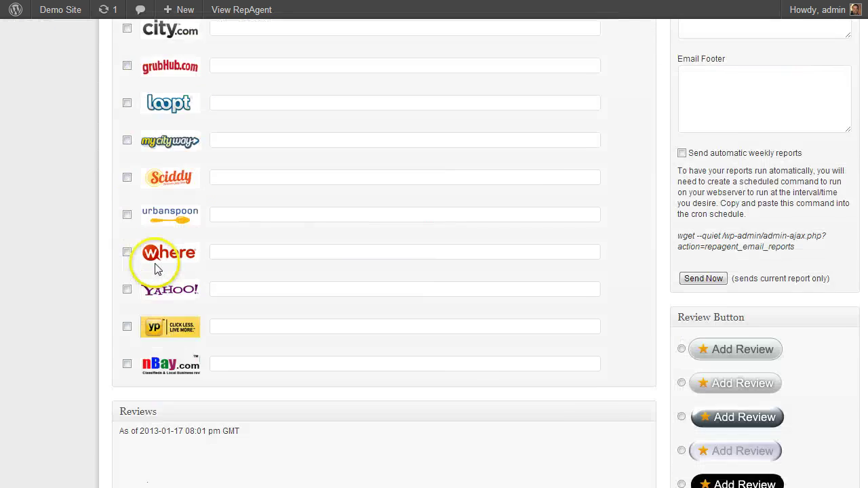
pyautogui.scroll(-13, 155, 265)
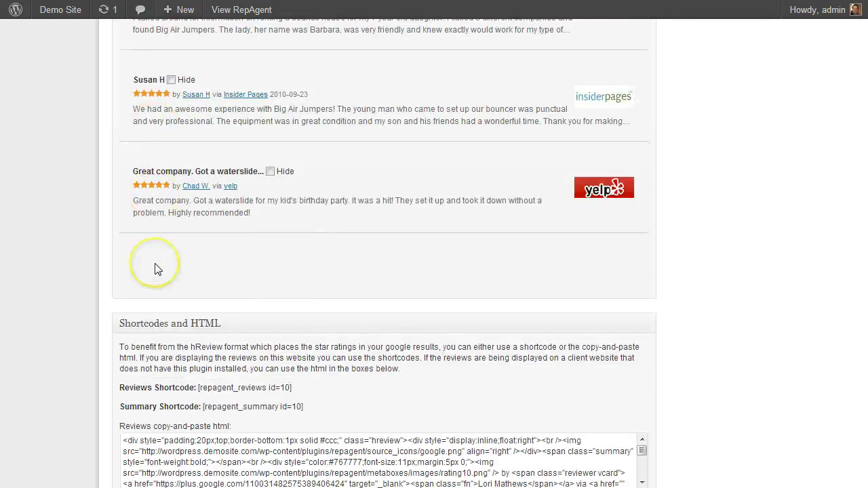
pyautogui.scroll(20, 156, 269)
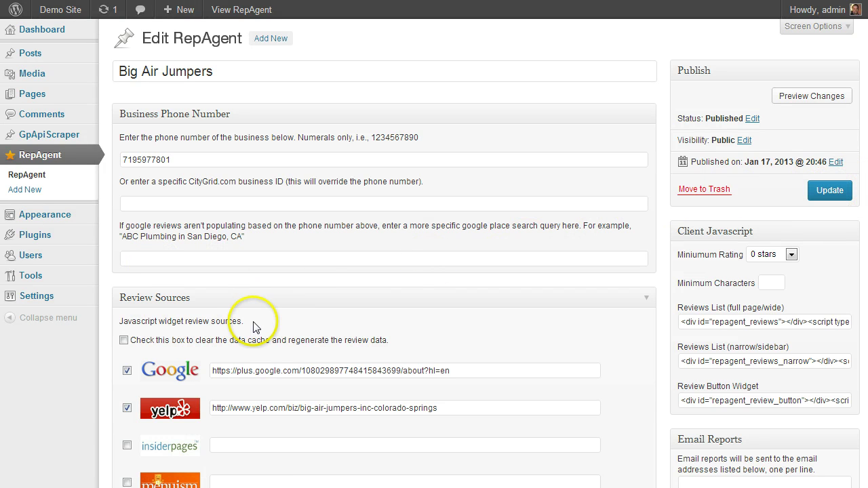
pyautogui.click(826, 192)
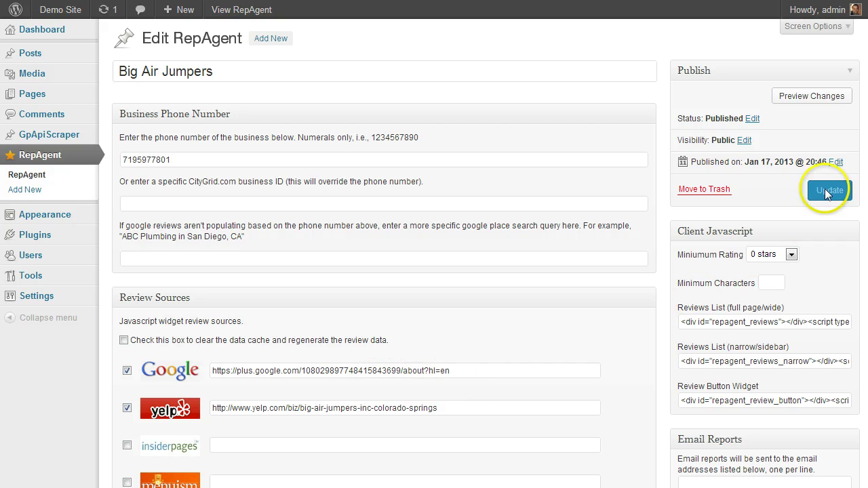
pyautogui.scroll(-12, 452, 319)
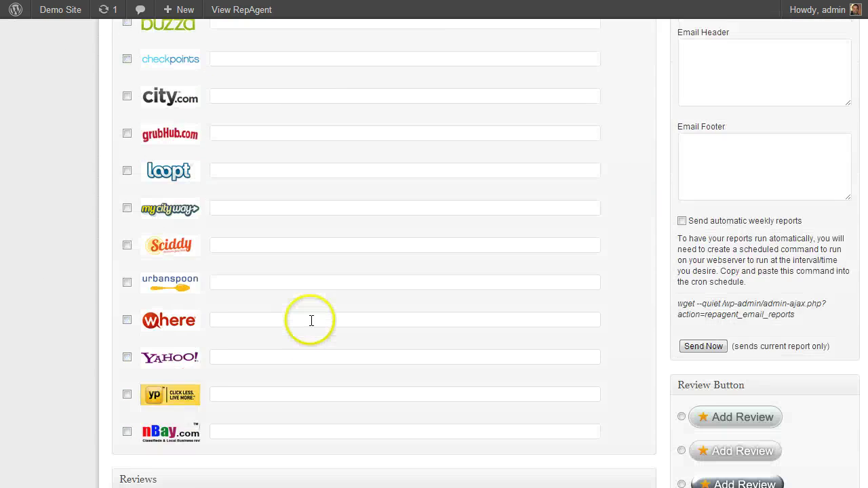
pyautogui.scroll(-4, 303, 339)
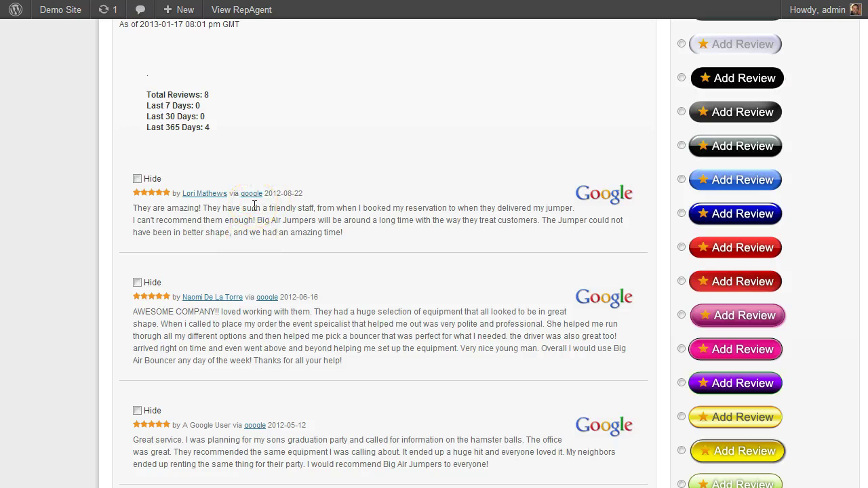
pyautogui.scroll(-11, 246, 264)
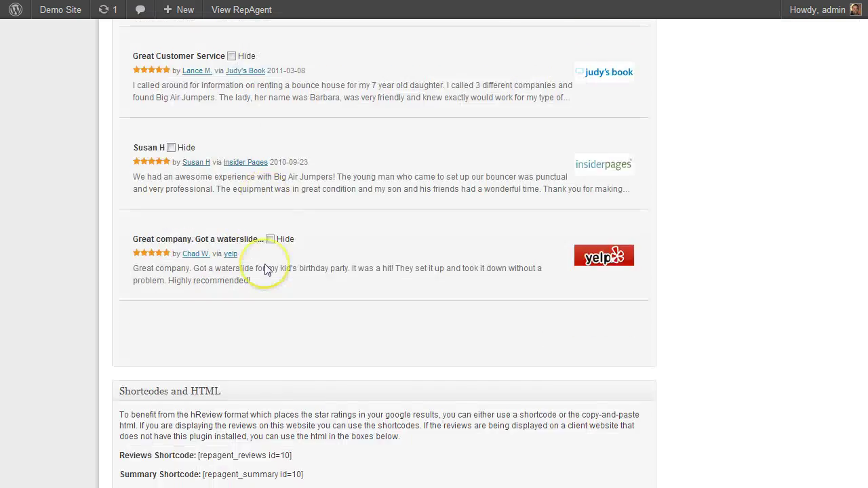
pyautogui.scroll(20, 265, 269)
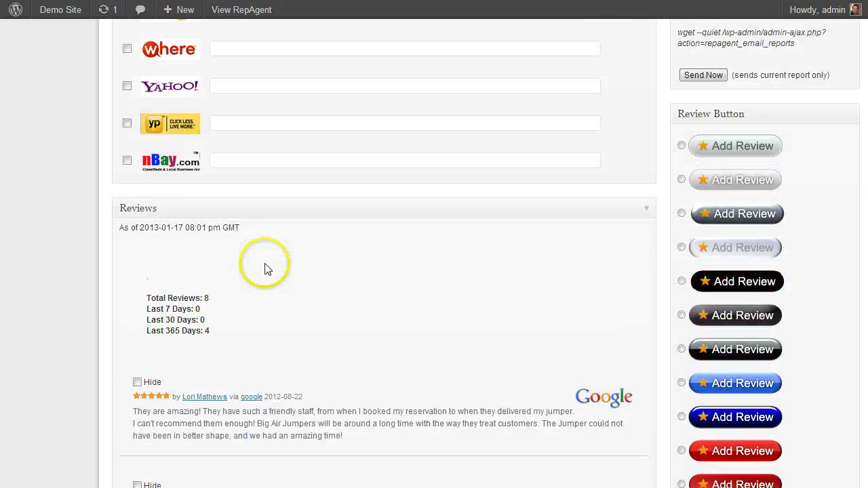
pyautogui.scroll(6, 266, 264)
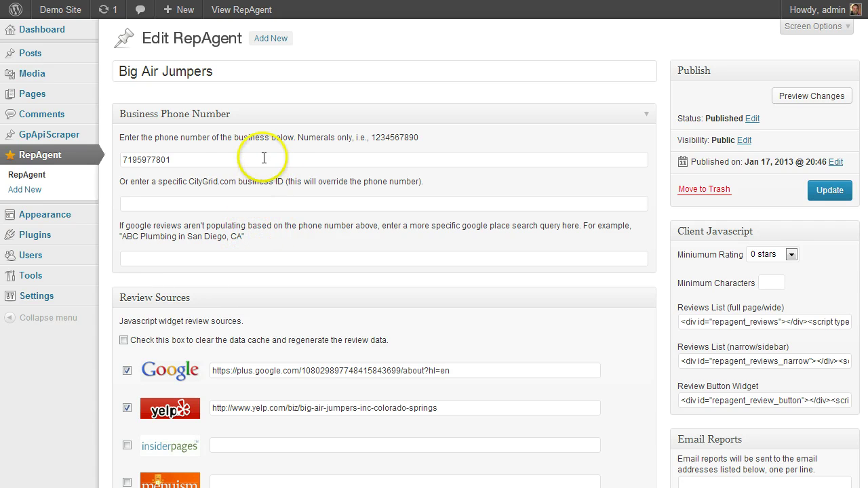
# - Open your own user profile and check the Google API Key field in the RepAgent Google Key section
pyautogui.moveTo(48, 144)
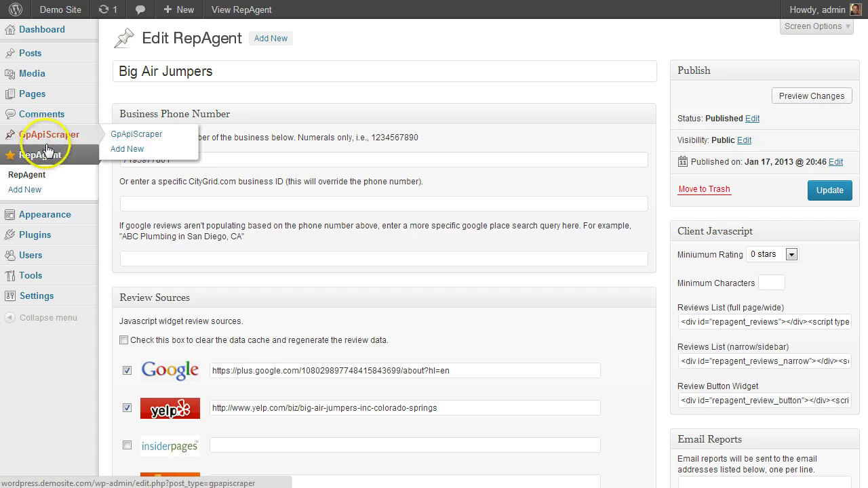
pyautogui.moveTo(44, 211)
pyautogui.moveTo(34, 263)
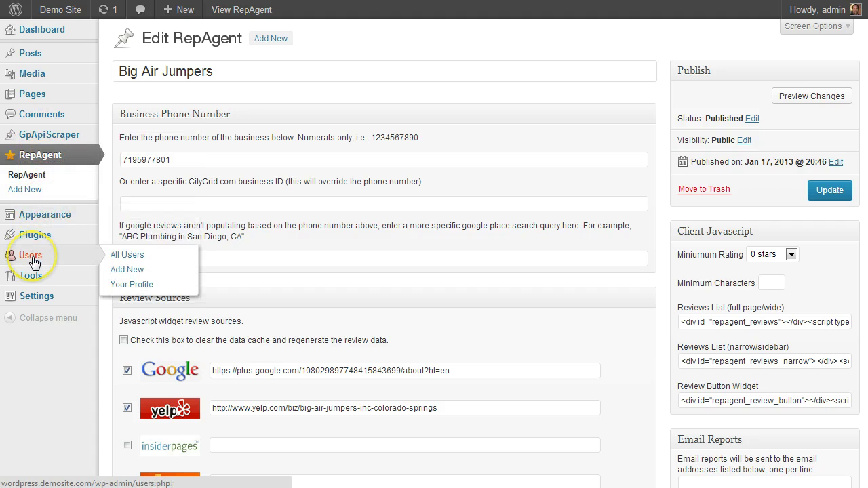
pyautogui.click(131, 286)
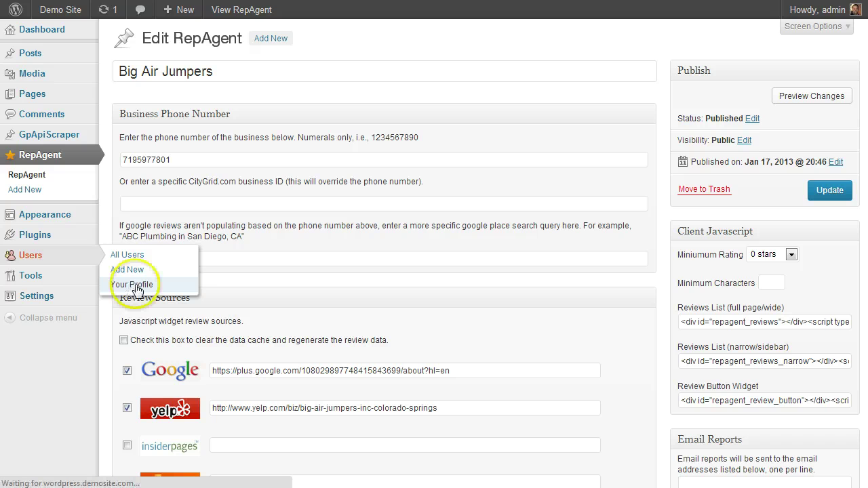
pyautogui.scroll(-10, 213, 281)
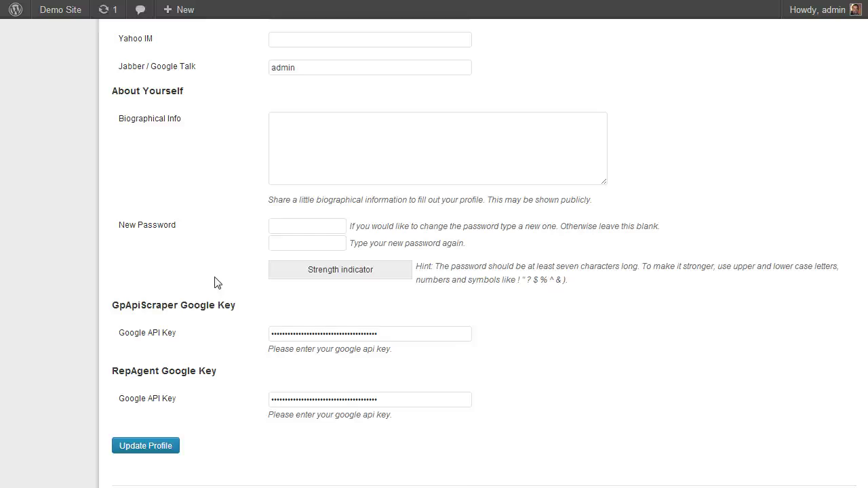
pyautogui.scroll(-1, 216, 282)
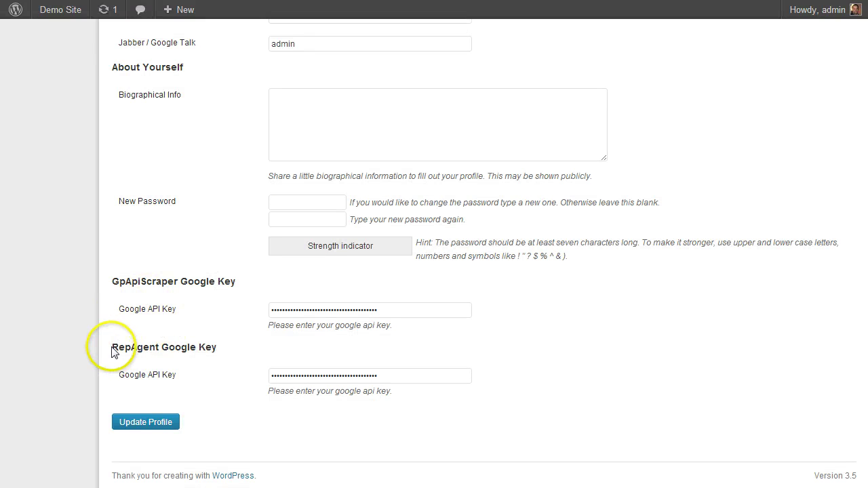
pyautogui.moveTo(112, 351); pyautogui.dragTo(215, 346)
pyautogui.click(221, 348)
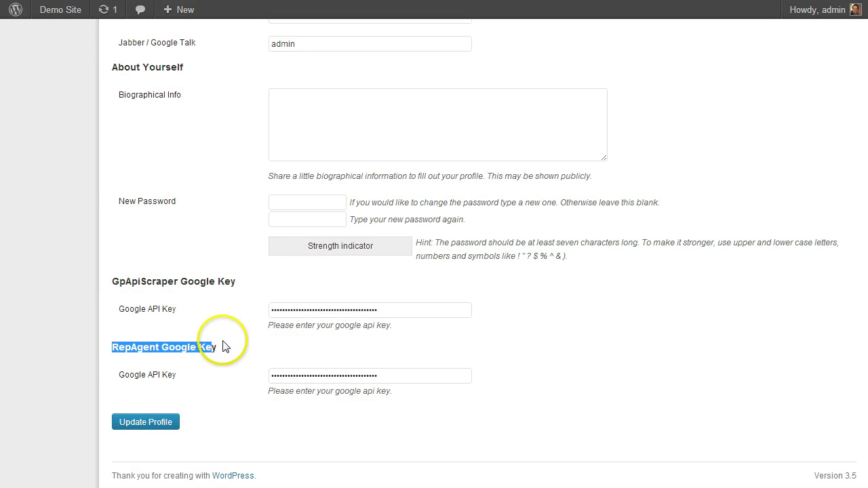
pyautogui.moveTo(151, 380); pyautogui.dragTo(273, 378)
pyautogui.click(371, 375)
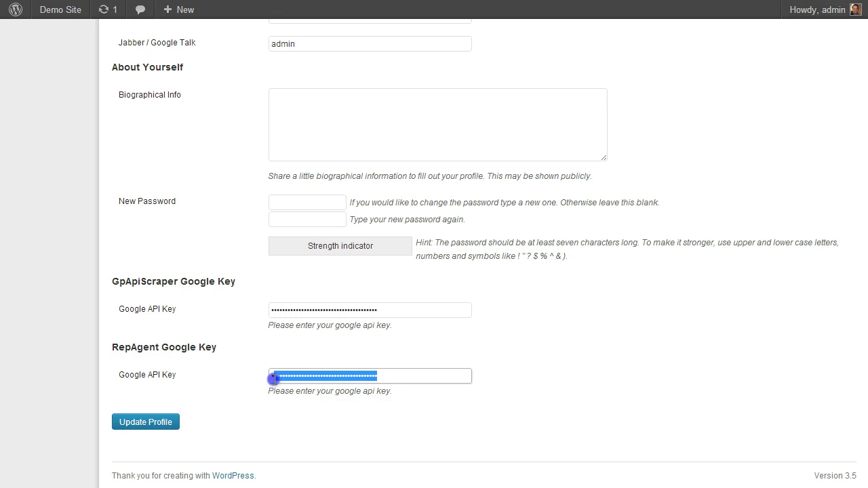
pyautogui.click(275, 380)
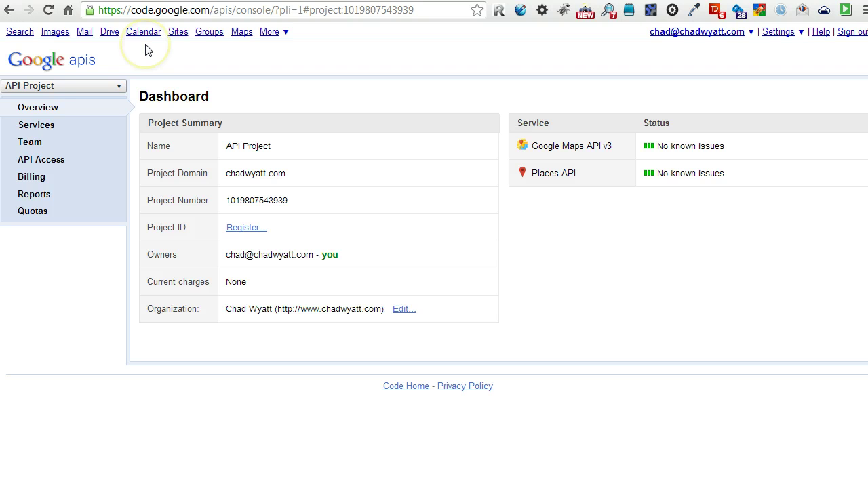
# - Open the API project's list of services and locate the Places API to check its status
pyautogui.click(41, 125)
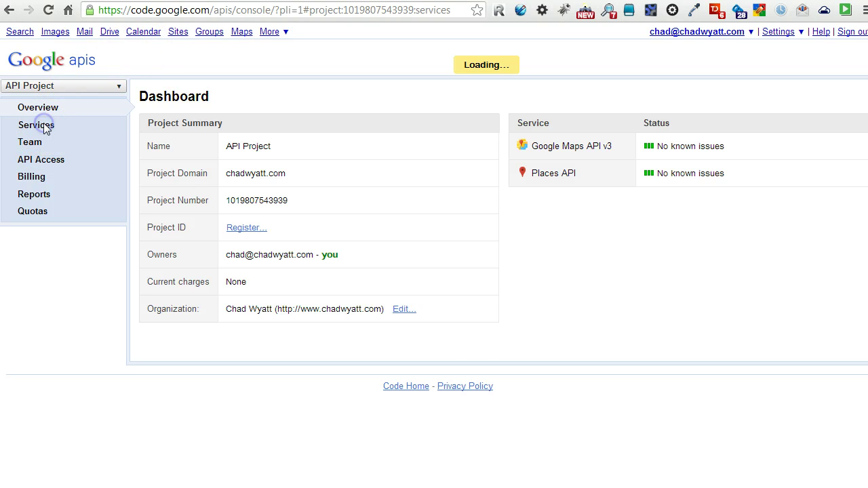
pyautogui.scroll(-6, 326, 197)
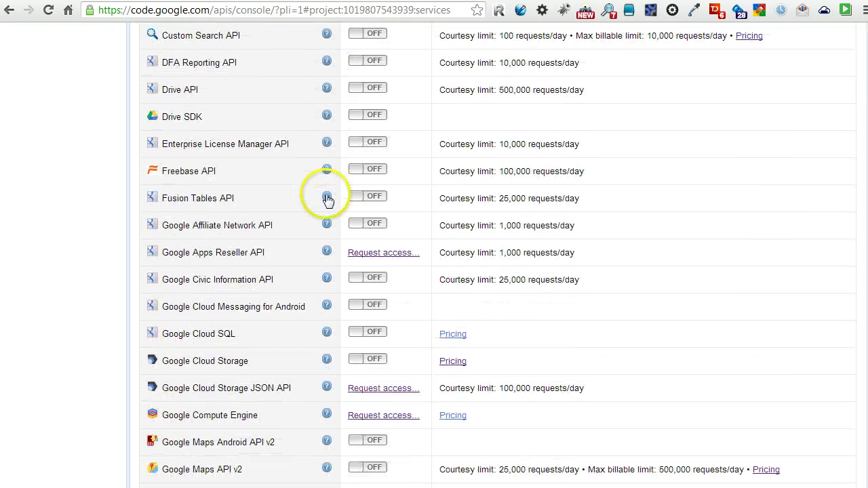
pyautogui.scroll(-8, 327, 200)
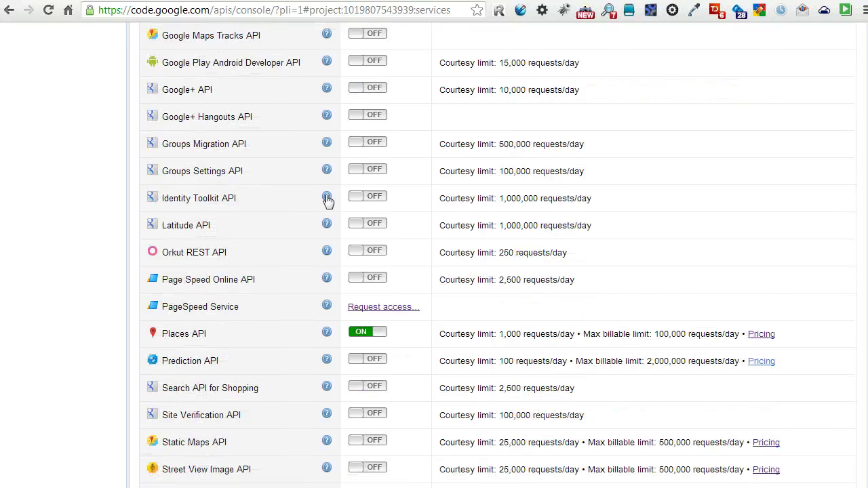
pyautogui.scroll(-2, 327, 199)
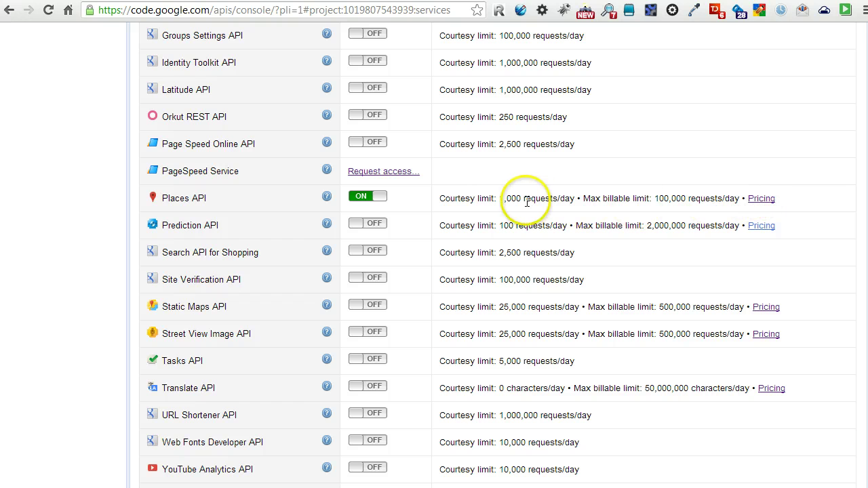
# - Examine the Places API's courtesy limit and maximum billable limit of requests per day, then return to the start of the services list
pyautogui.click(502, 196)
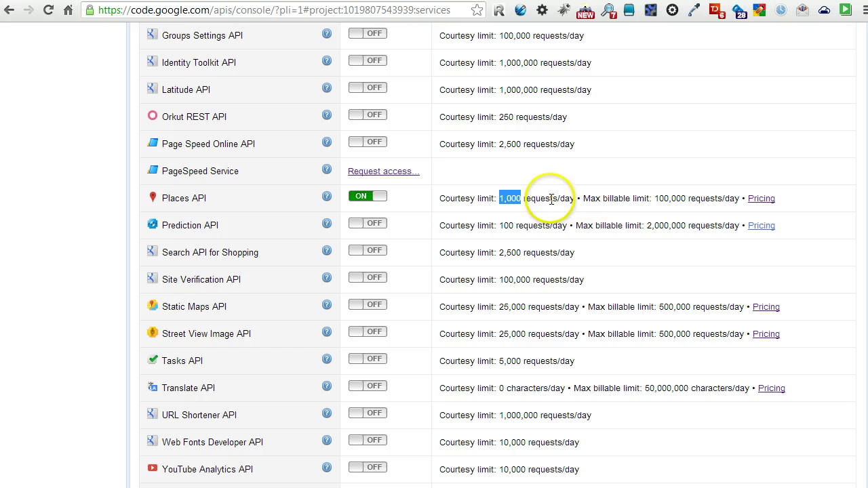
pyautogui.click(656, 198)
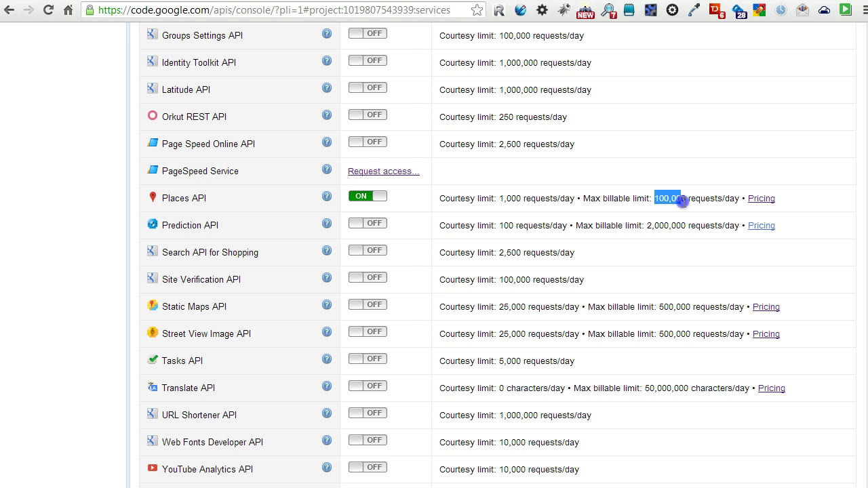
pyautogui.moveTo(681, 198); pyautogui.dragTo(682, 197)
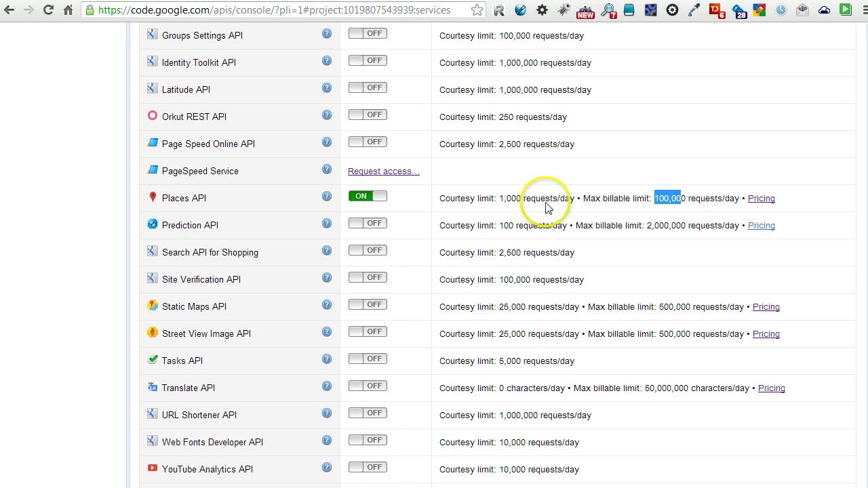
pyautogui.scroll(5, 547, 207)
pyautogui.scroll(-5, 548, 207)
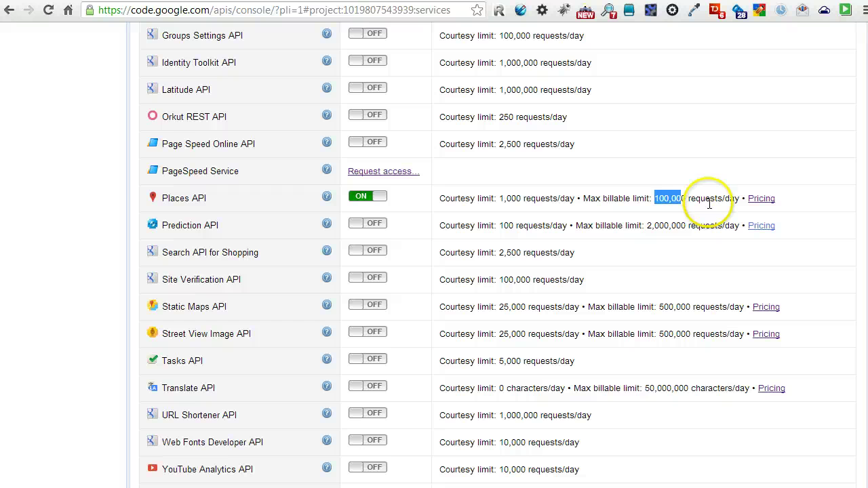
pyautogui.moveTo(702, 198); pyautogui.dragTo(684, 198)
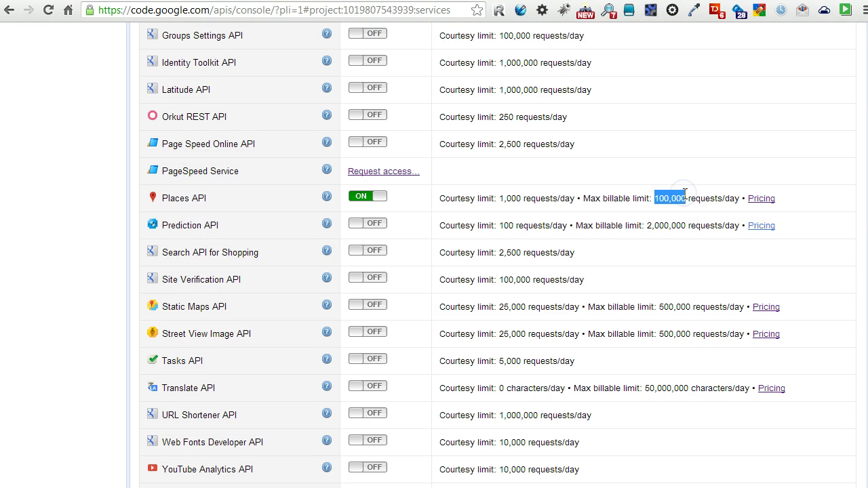
pyautogui.scroll(2, 513, 212)
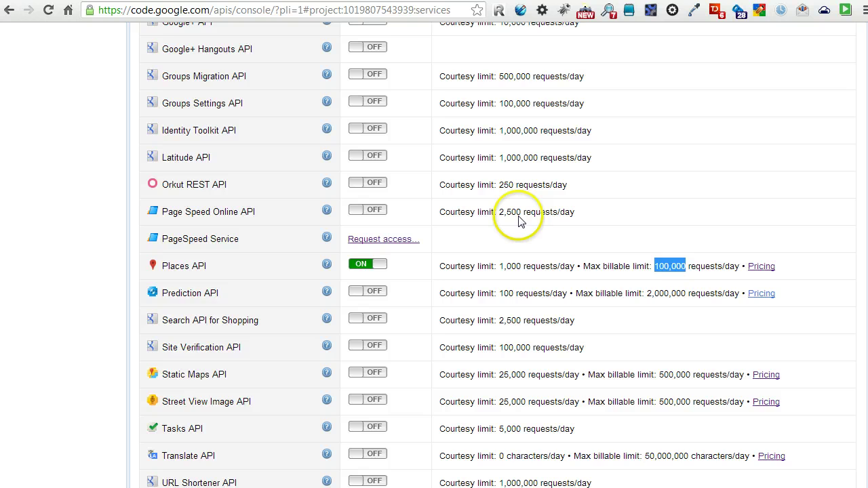
pyautogui.scroll(3, 434, 183)
pyautogui.scroll(12, 439, 187)
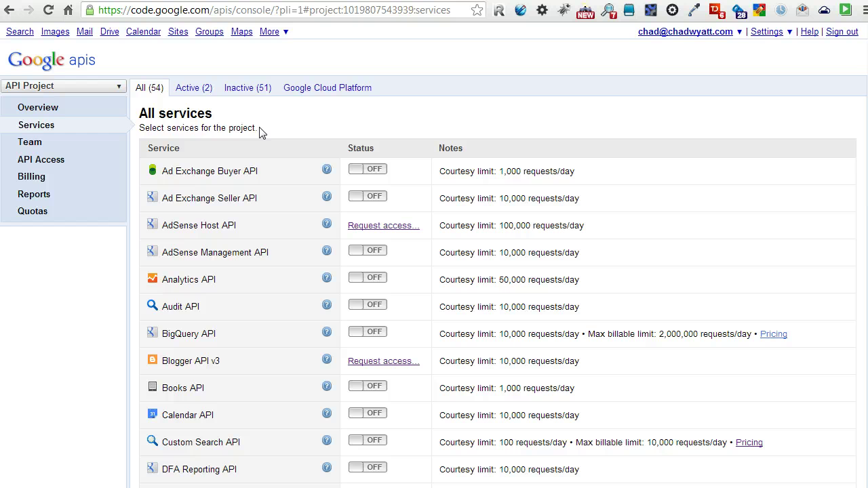
pyautogui.click(266, 131)
pyautogui.click(266, 131)
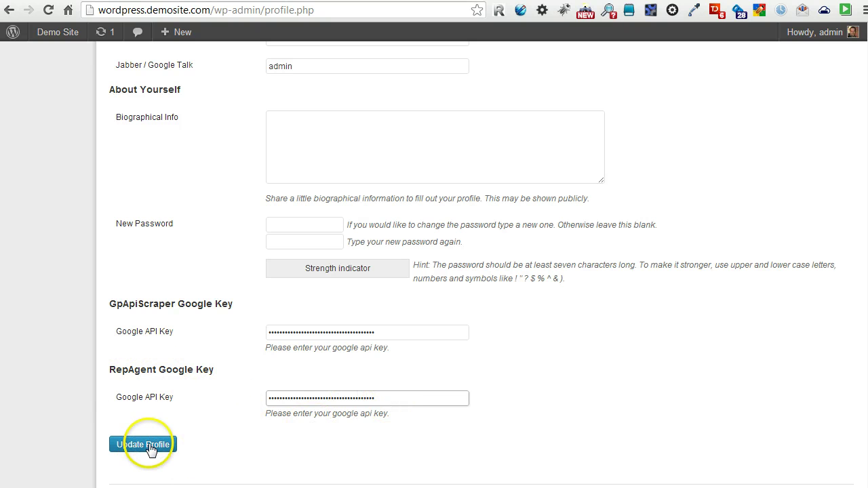
# - Leave the WordPress user profile and open the Big Air Jumpers RepAgent entry for editing
pyautogui.scroll(5, 188, 146)
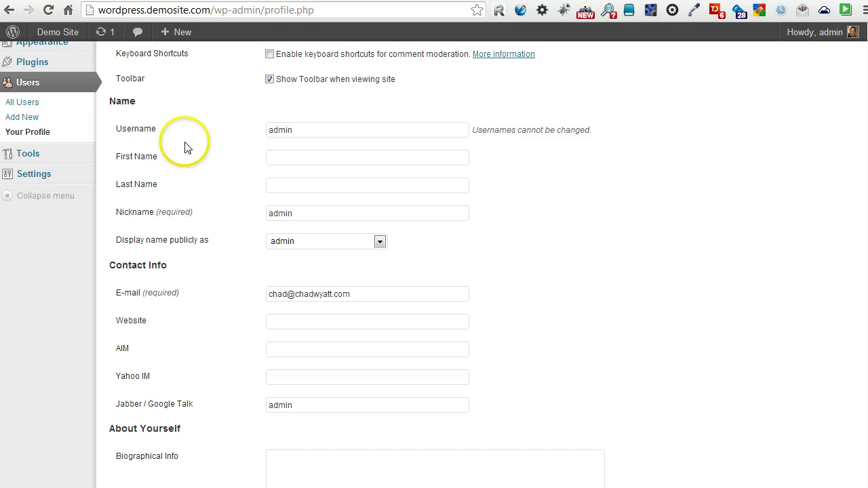
pyautogui.scroll(3, 188, 147)
pyautogui.moveTo(37, 184)
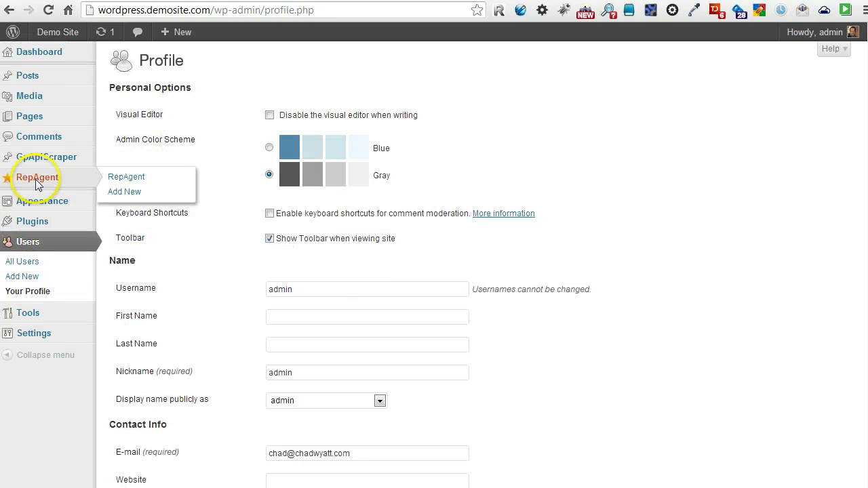
pyautogui.click(118, 177)
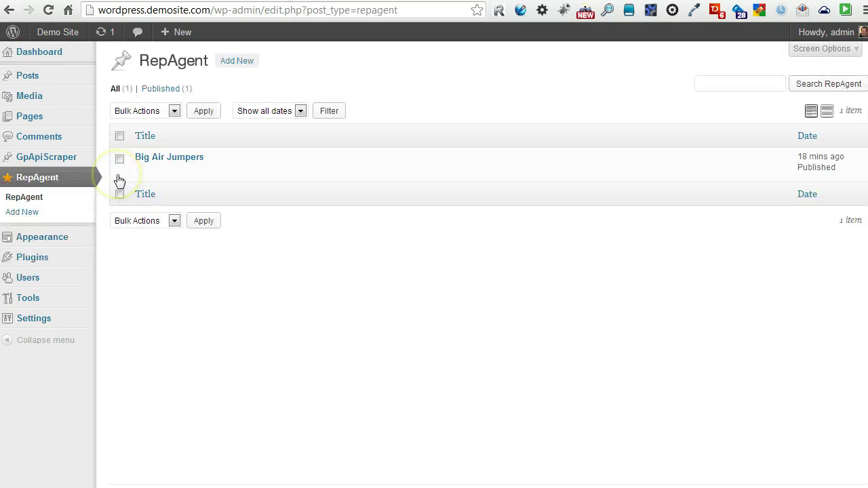
pyautogui.click(150, 161)
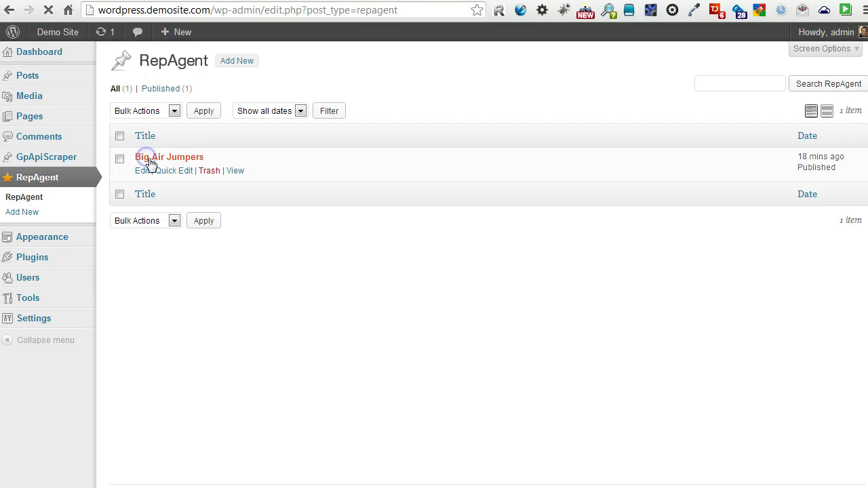
# - Review the entry's Google and Yelp review source links and its business phone number field
pyautogui.scroll(-2, 258, 245)
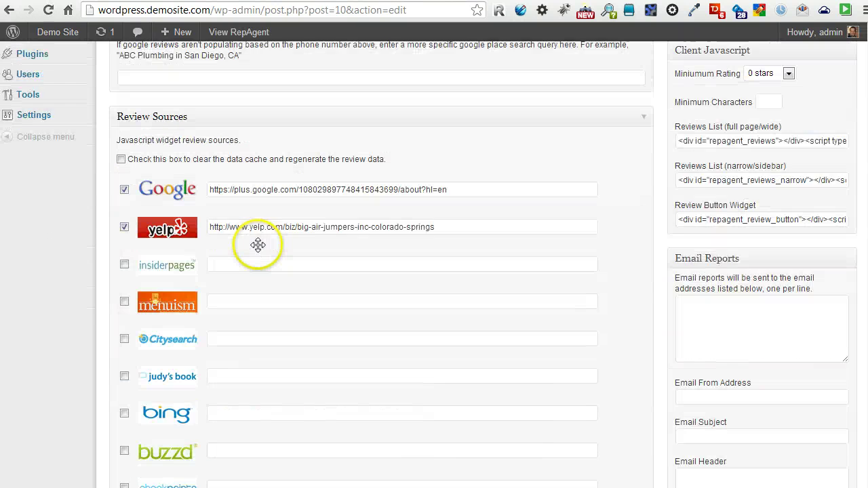
pyautogui.scroll(-1, 257, 244)
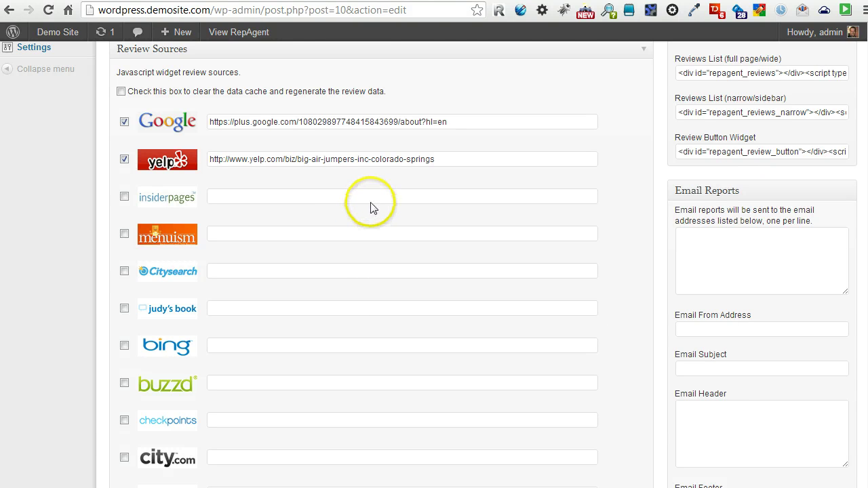
pyautogui.scroll(1, 370, 207)
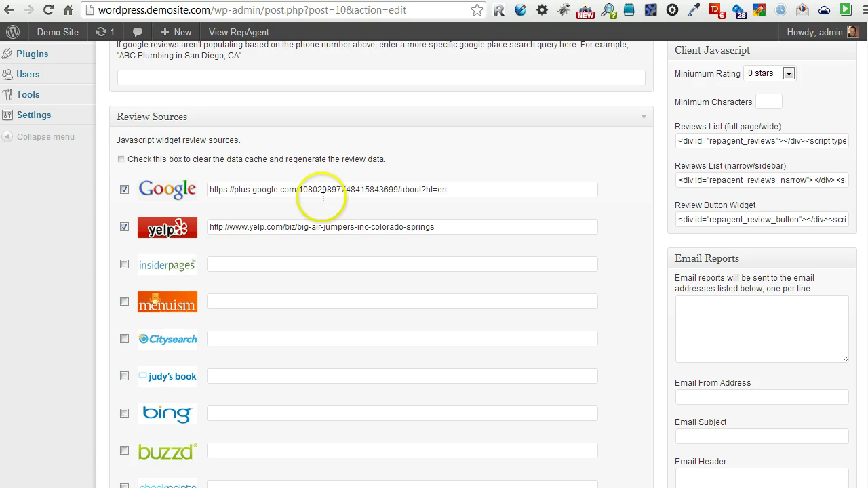
pyautogui.click(303, 212)
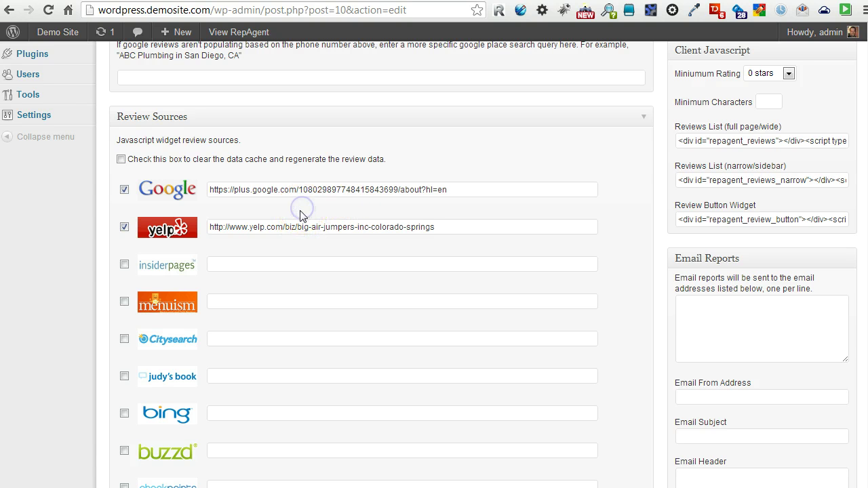
pyautogui.scroll(3, 303, 214)
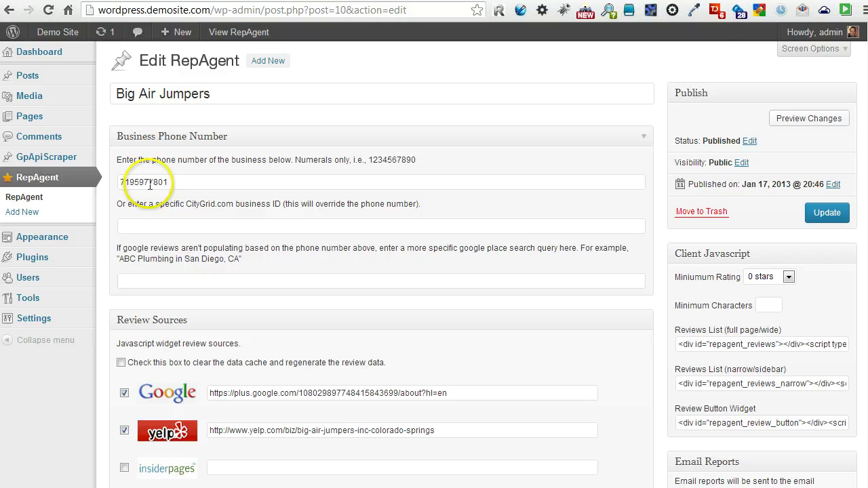
pyautogui.click(171, 182)
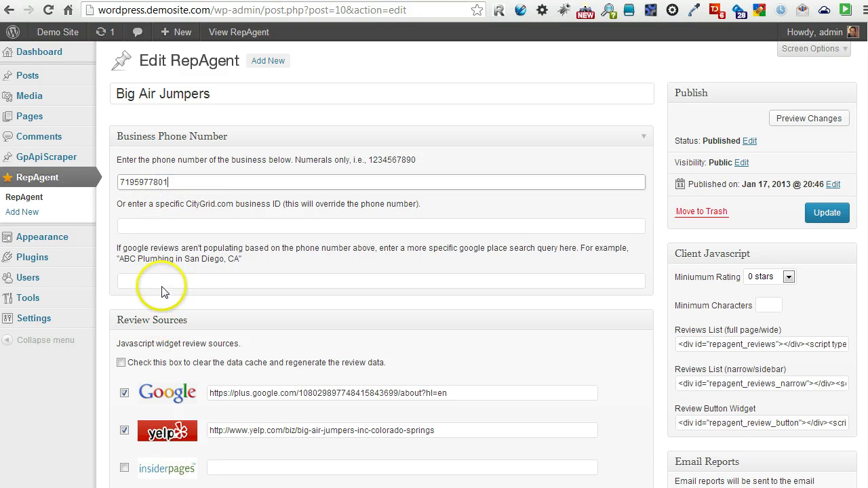